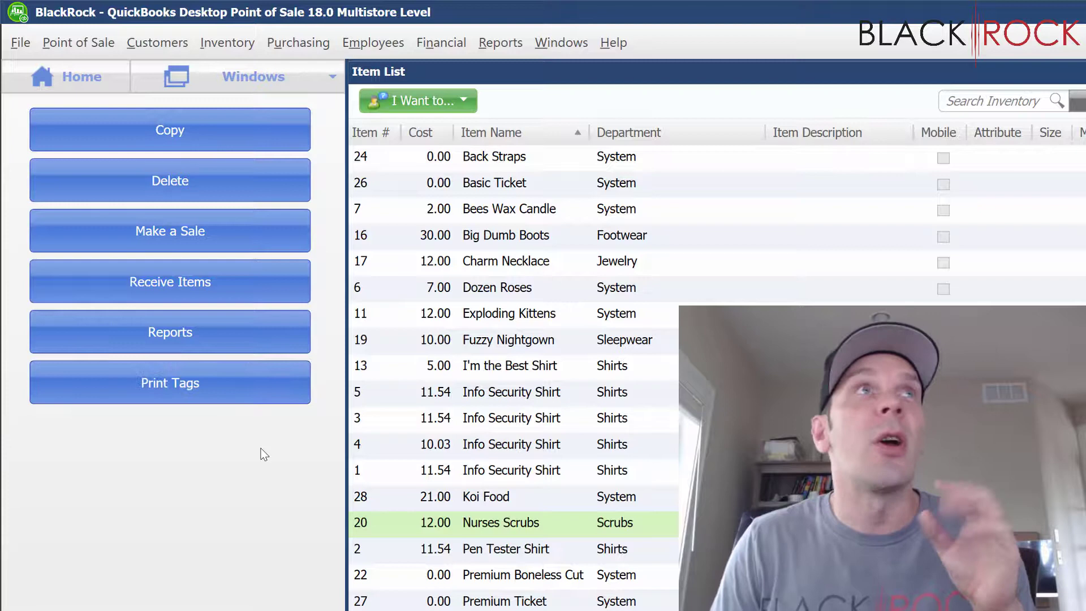
Open the Pricing page of Company Preferences from the File > Preferences menu.
click(26, 51)
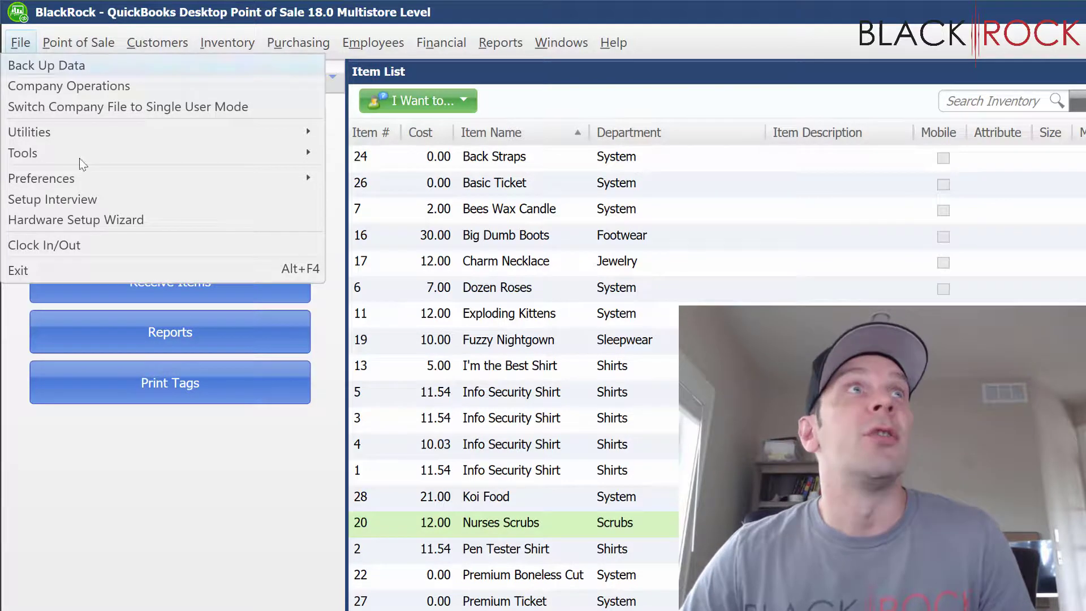
mouse_move(121, 173)
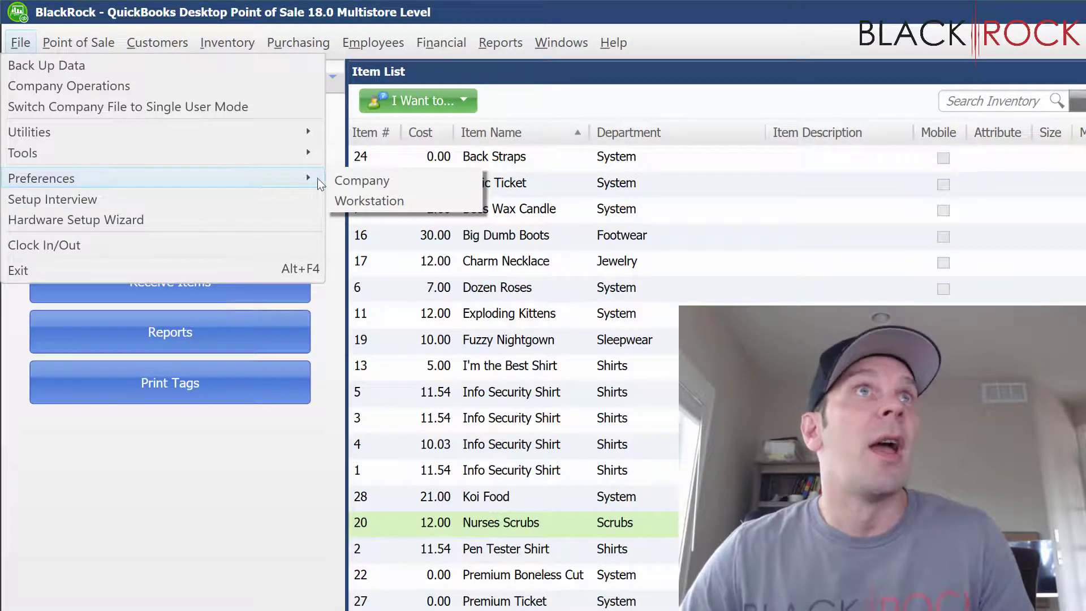
click(346, 183)
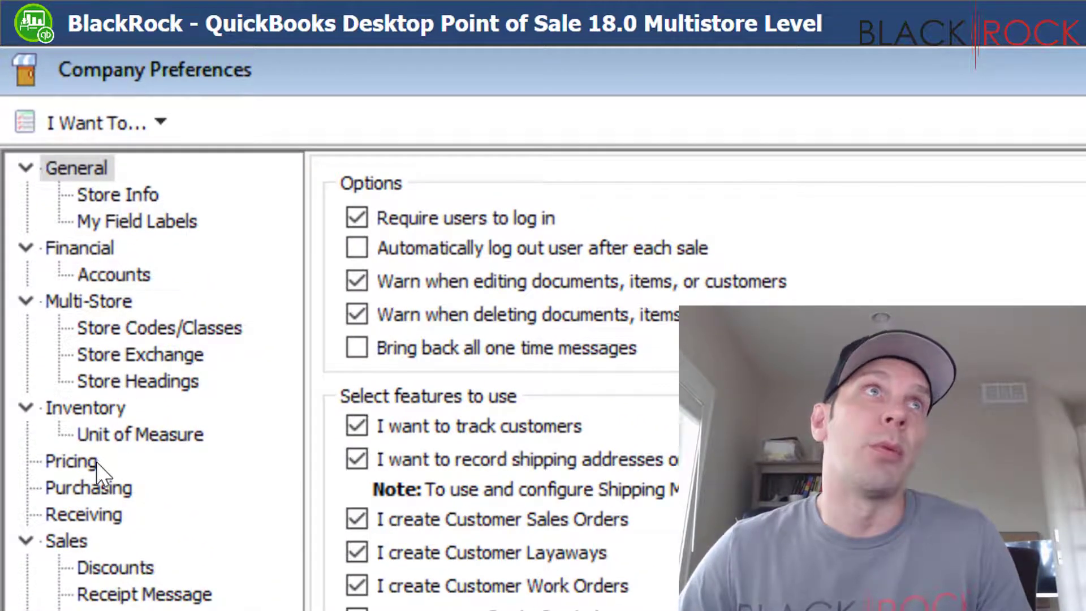
click(96, 463)
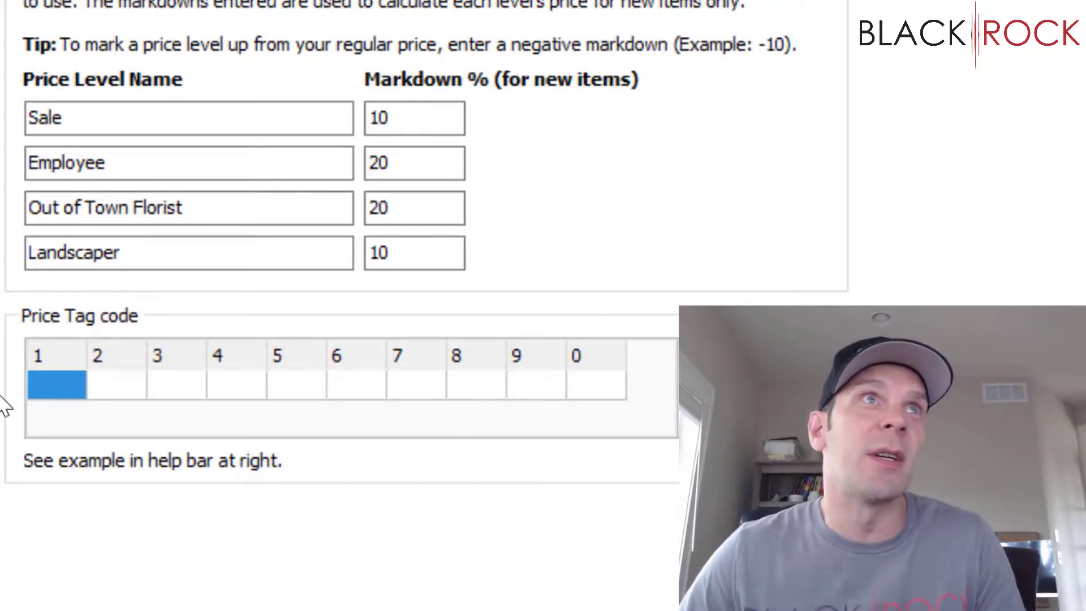
Enter the price tag code letters A, B, C, D, E, F, G, H, I, J for digits 1 through 0.
click(45, 392)
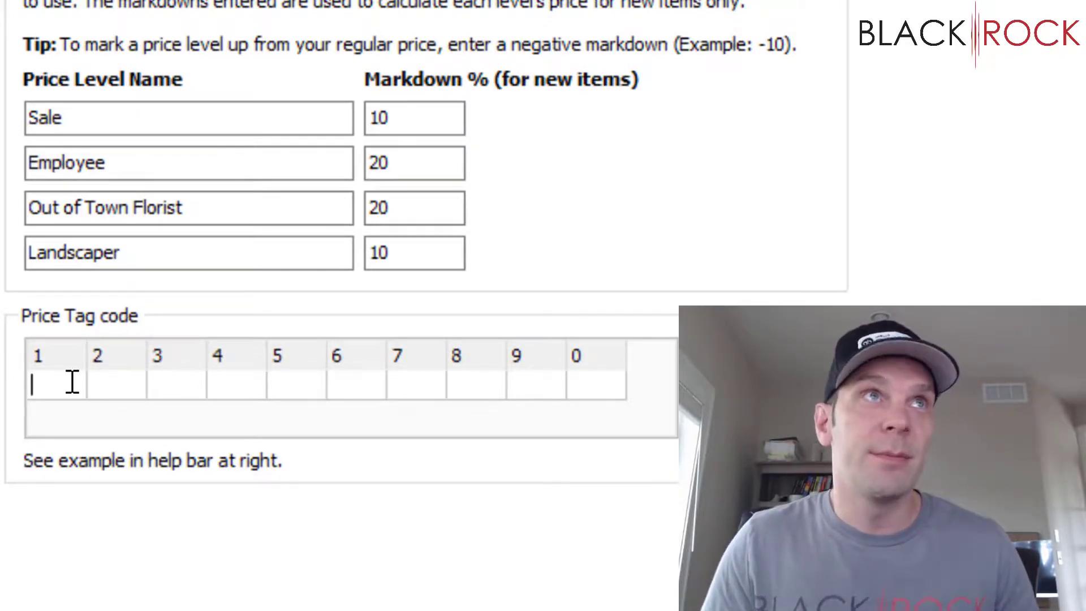
text(A)
key(Tab)
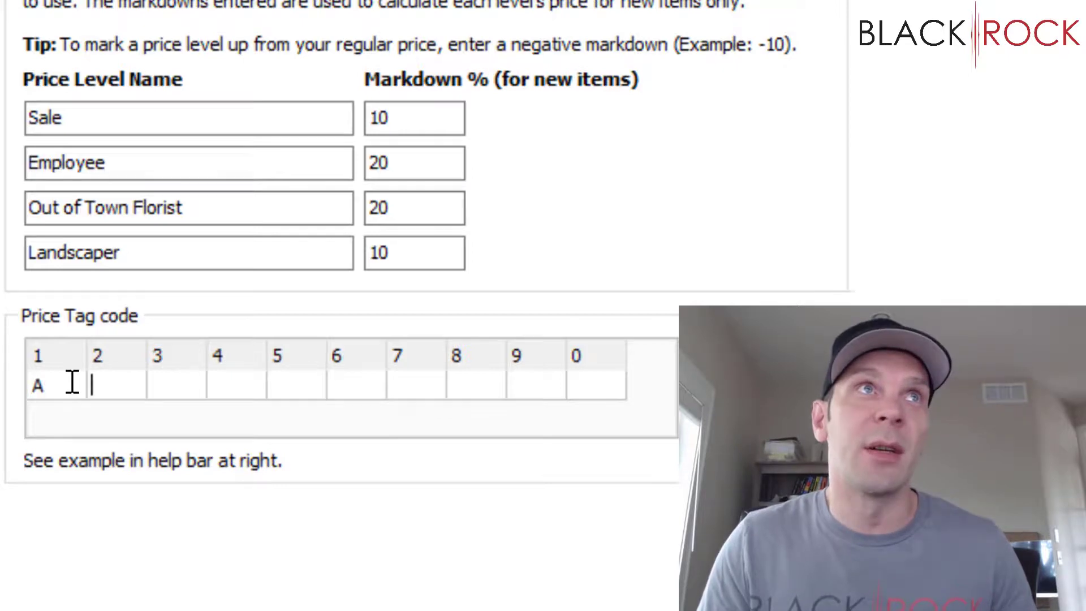
text(B)
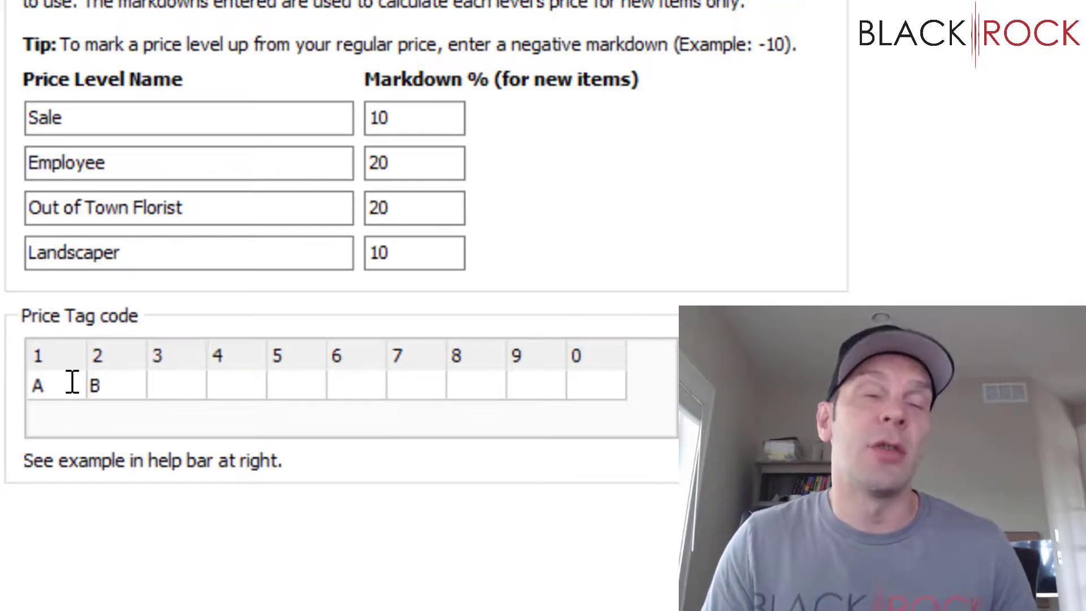
key(Tab)
text(C)
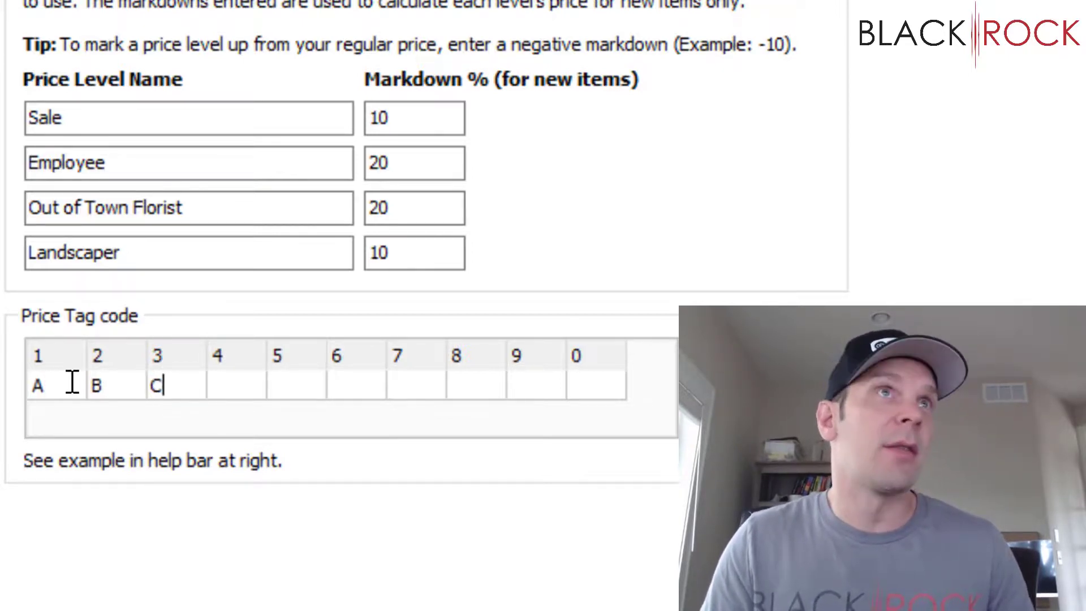
key(Tab)
text(D)
key(Tab)
text(E)
key(Tab)
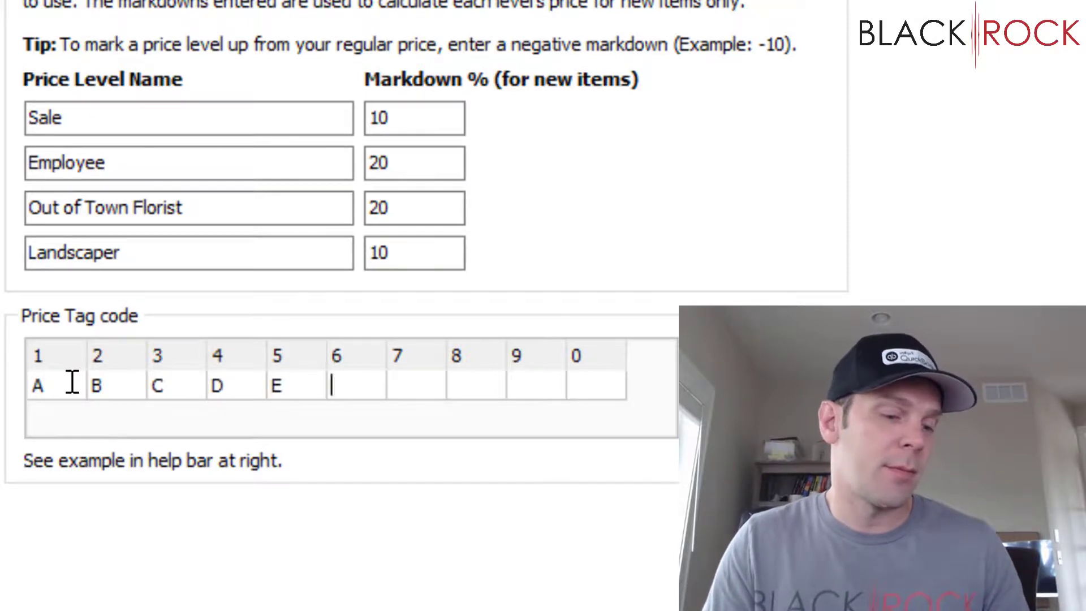
text(F)
key(Tab)
text(G)
key(Tab)
text(H)
key(Tab)
text(I)
key(Tab)
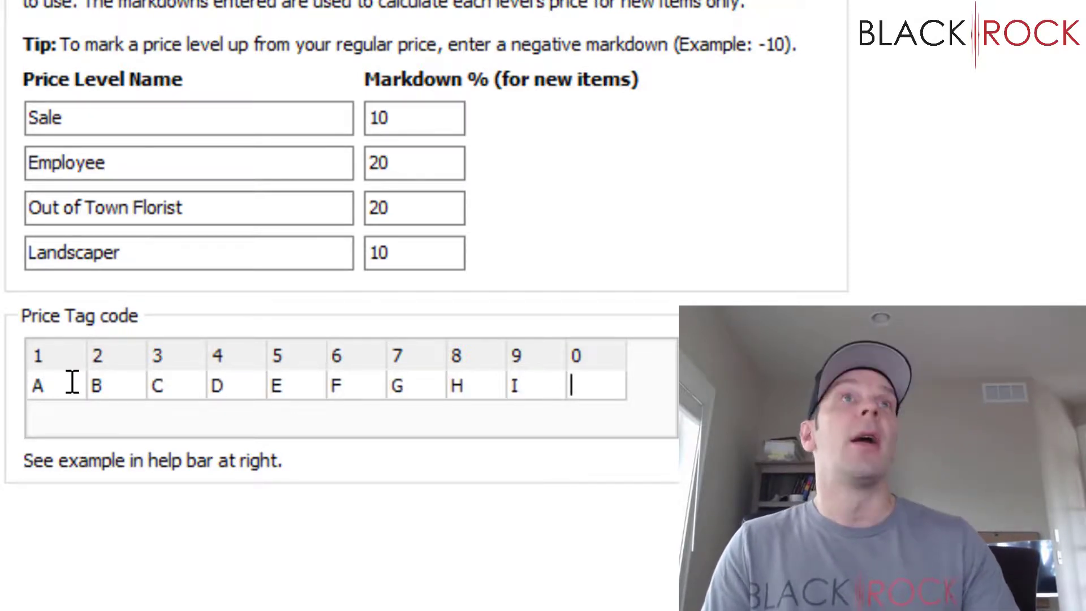
text(J)
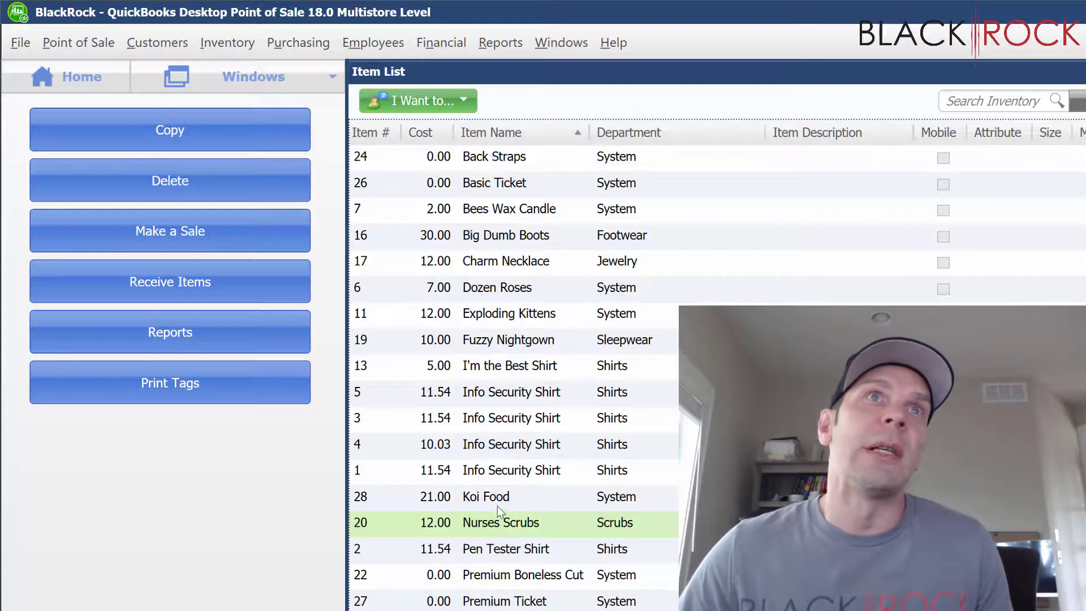
Select Pen Tester Shirt with Nurses Scrubs and set the tag print to 2 copies.
ctrl+click(505, 549)
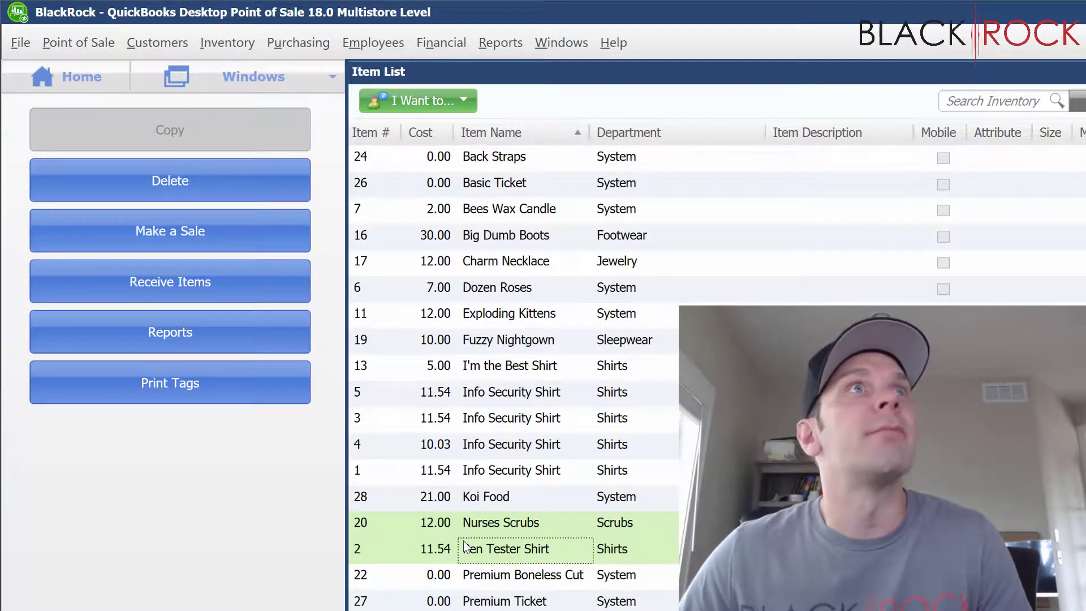
click(240, 380)
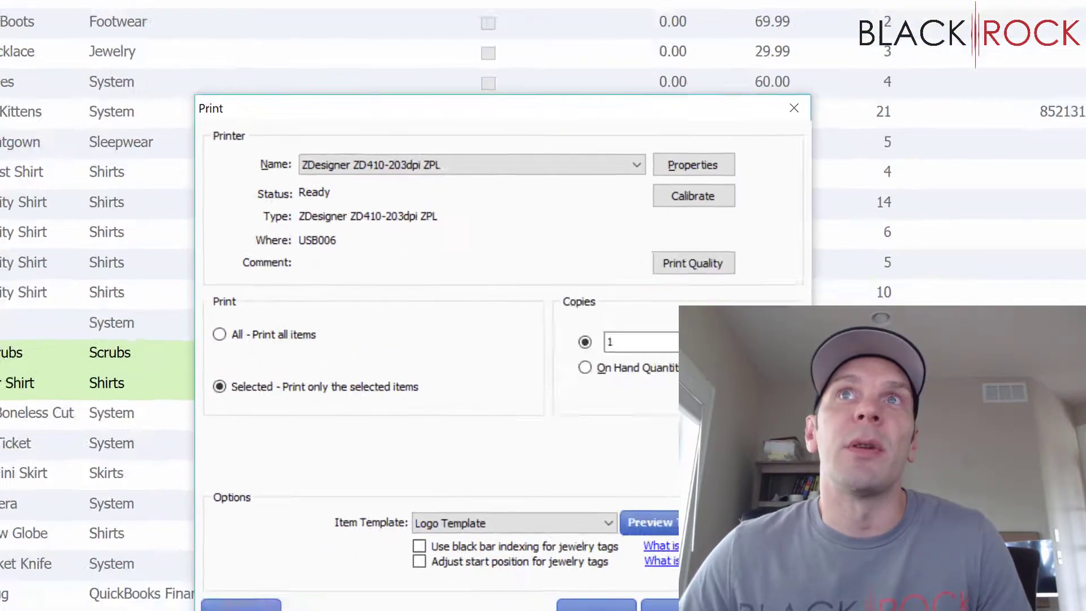
click(693, 333)
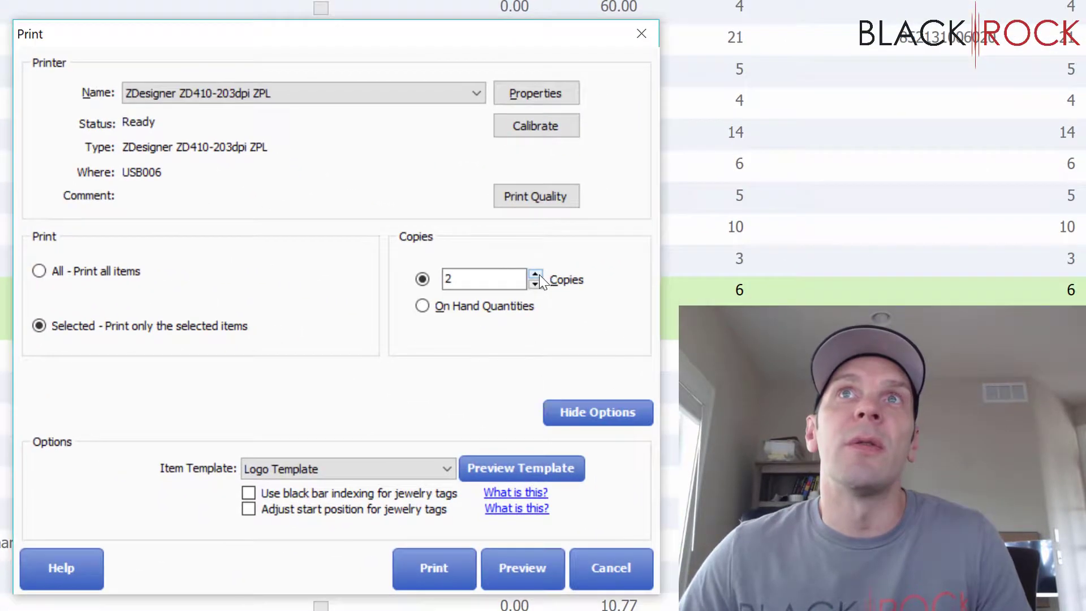
Choose the Intuit Label +cost item template and print the tags.
click(446, 468)
scroll(395, 554, up, 2)
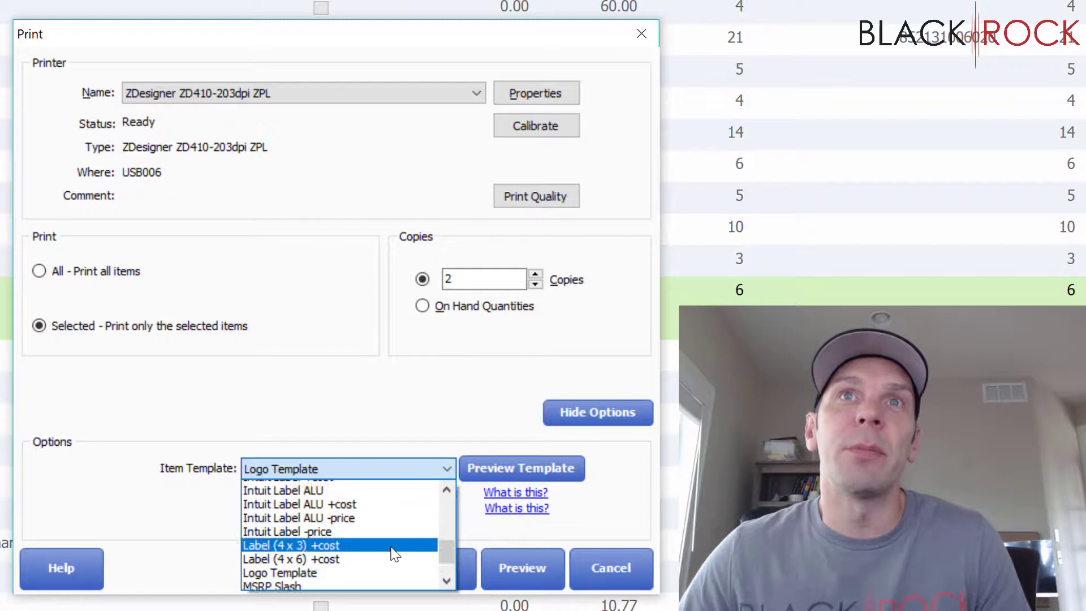
scroll(387, 550, up, 2)
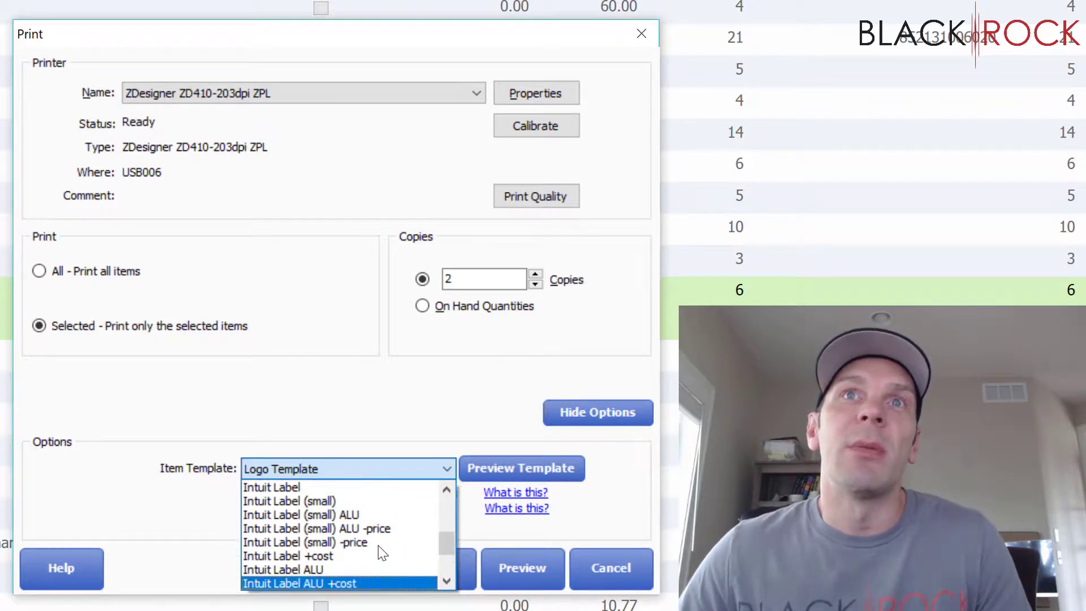
scroll(384, 552, down, 2)
scroll(380, 546, up, 1)
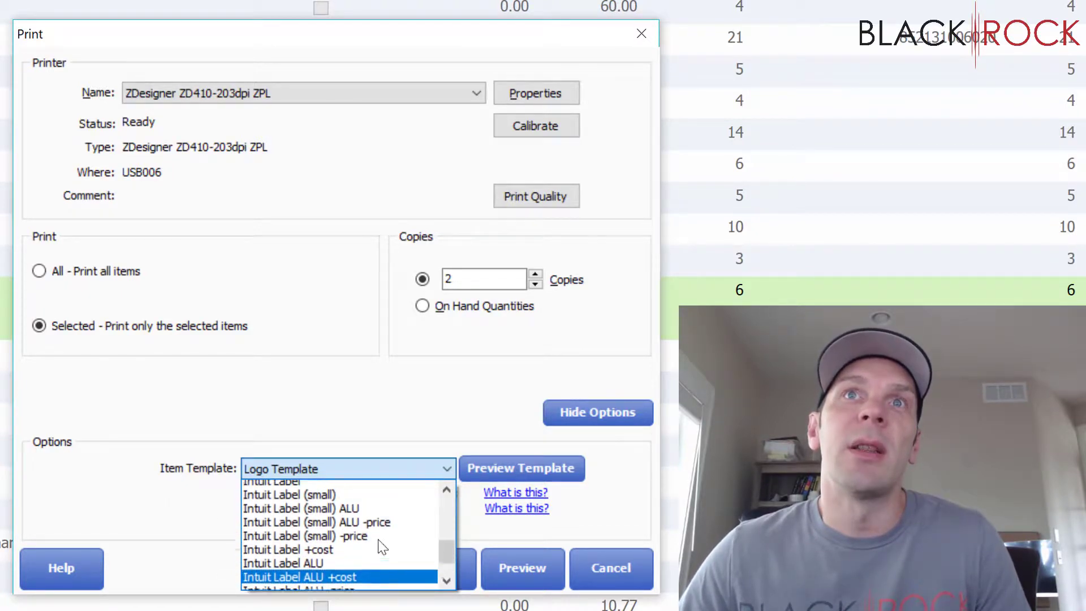
scroll(380, 545, down, 1)
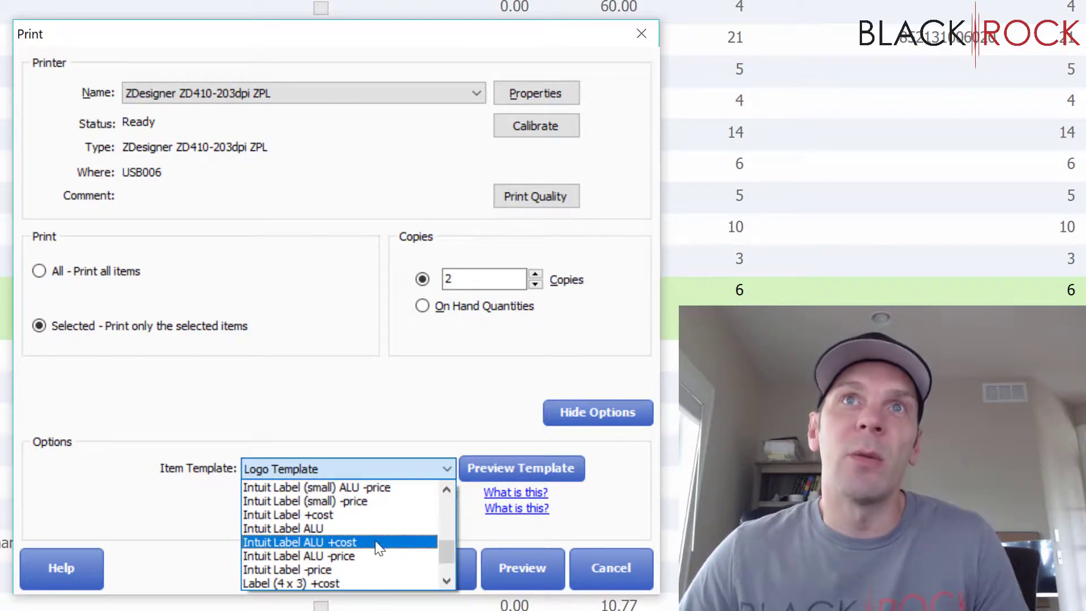
click(328, 515)
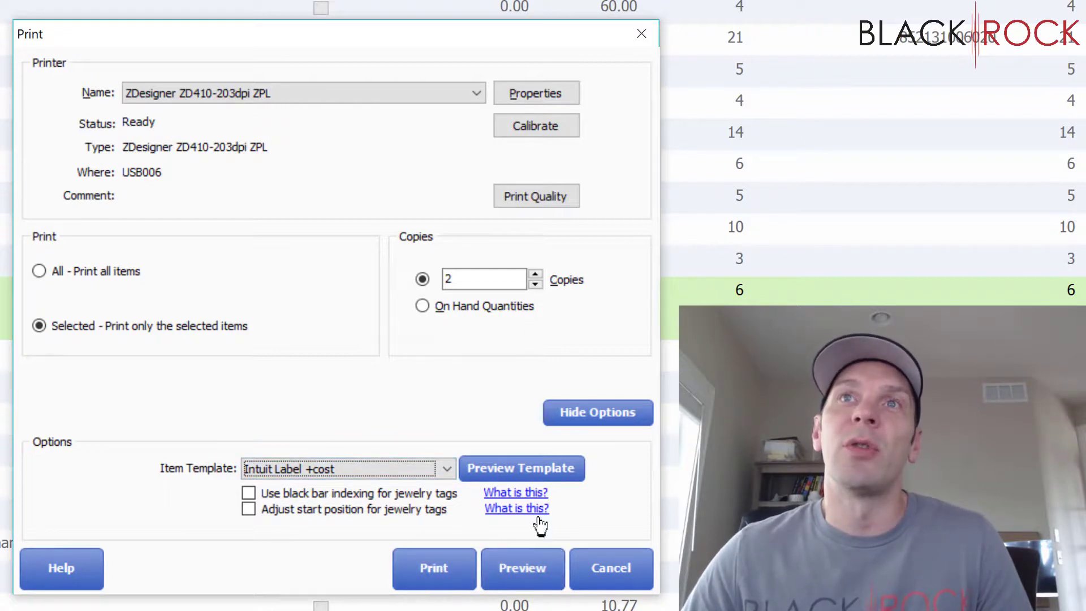
click(450, 576)
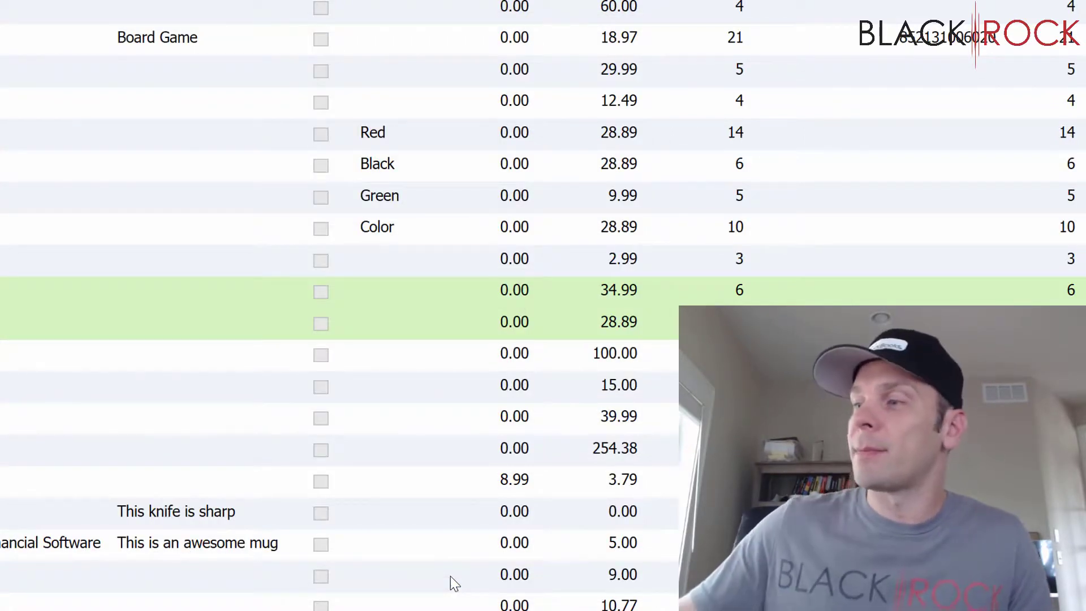